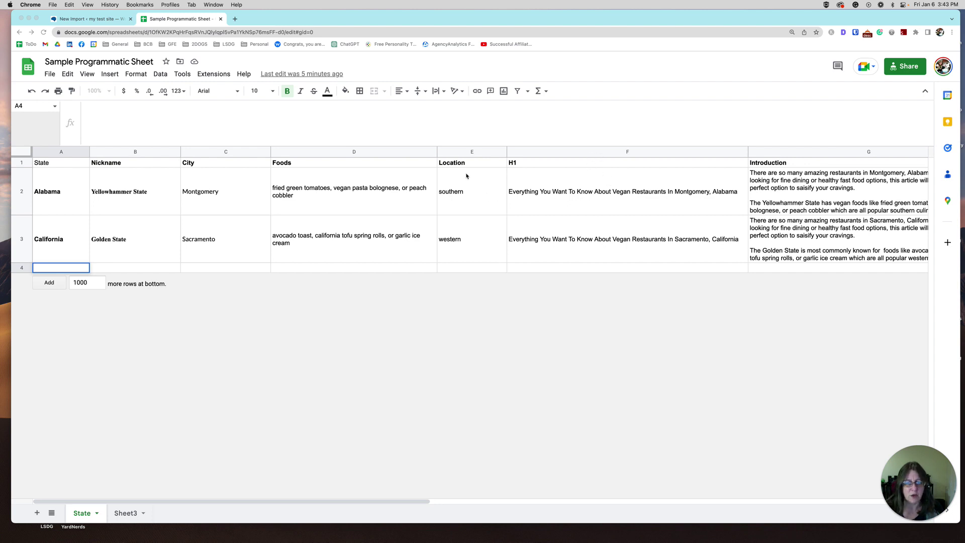
Step: Examine the Location, Foods and City entries in the Alabama and California rows
left_click(463, 188)
left_click(465, 241)
left_click(395, 194)
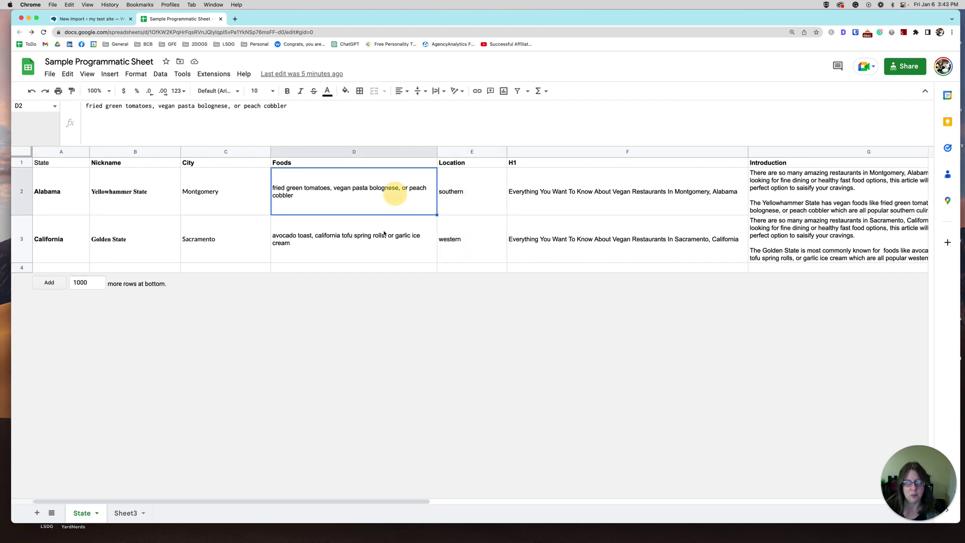
left_click(379, 249)
left_click(259, 192)
left_click(259, 244)
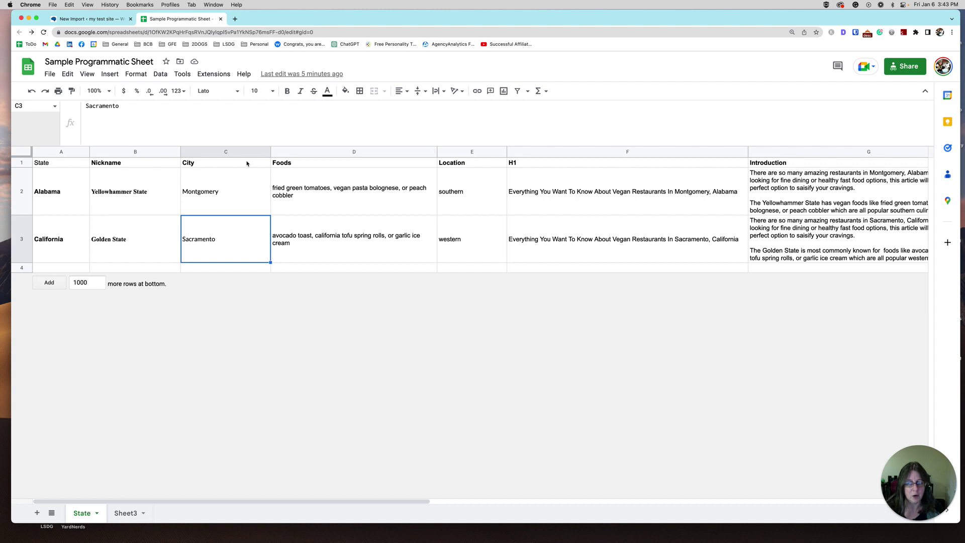
Step: Examine the H1 and Introduction formulas in Alabama's row to see which cells they combine
scroll(581, 205, "right", 3)
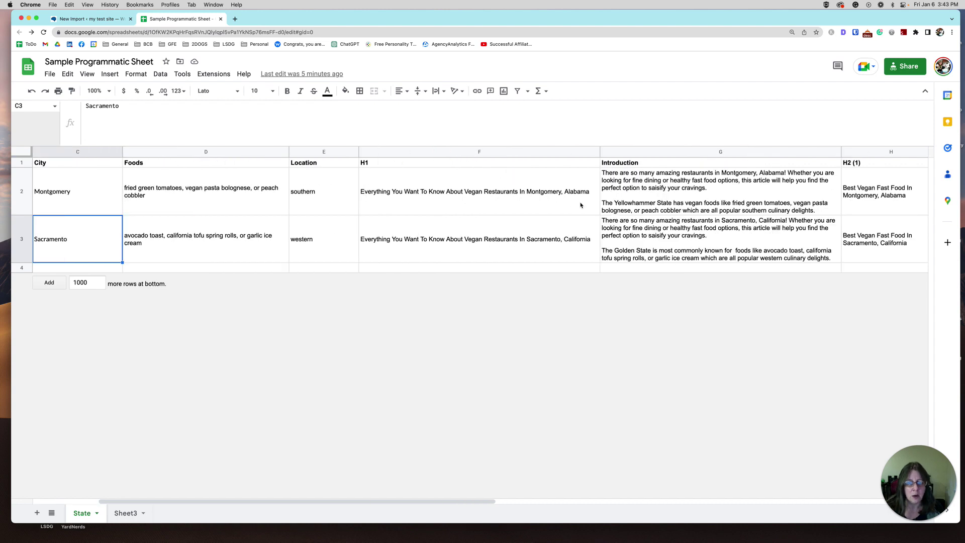
left_click(444, 164)
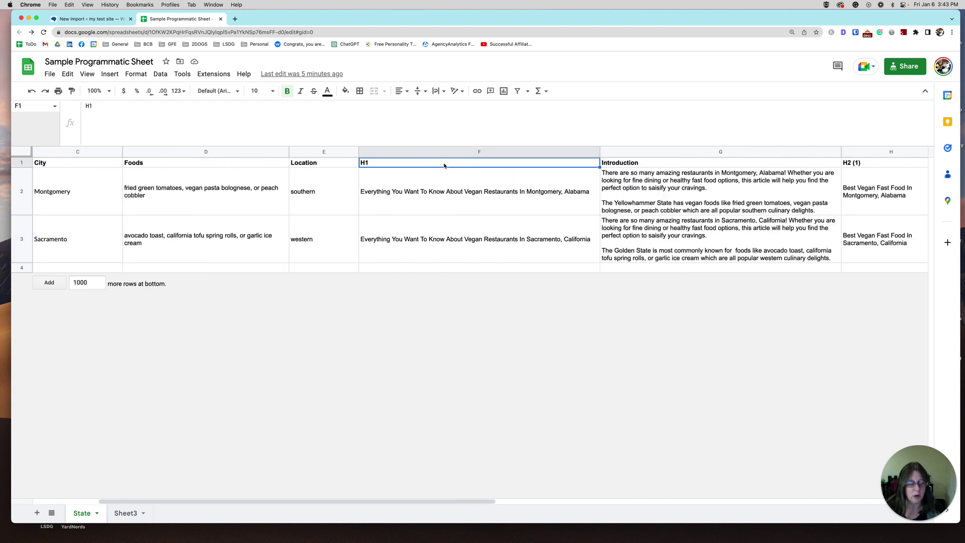
left_click(479, 204)
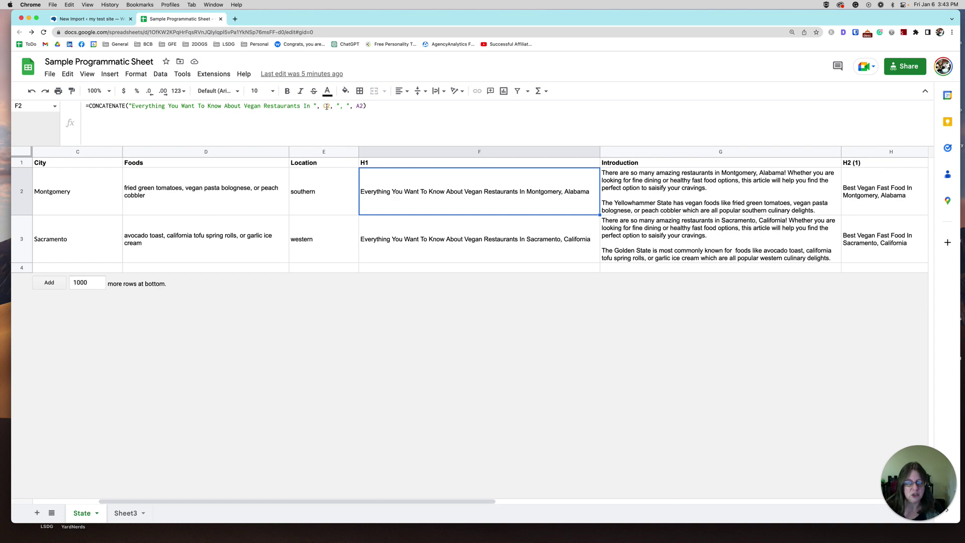
scroll(105, 196, "left", 5)
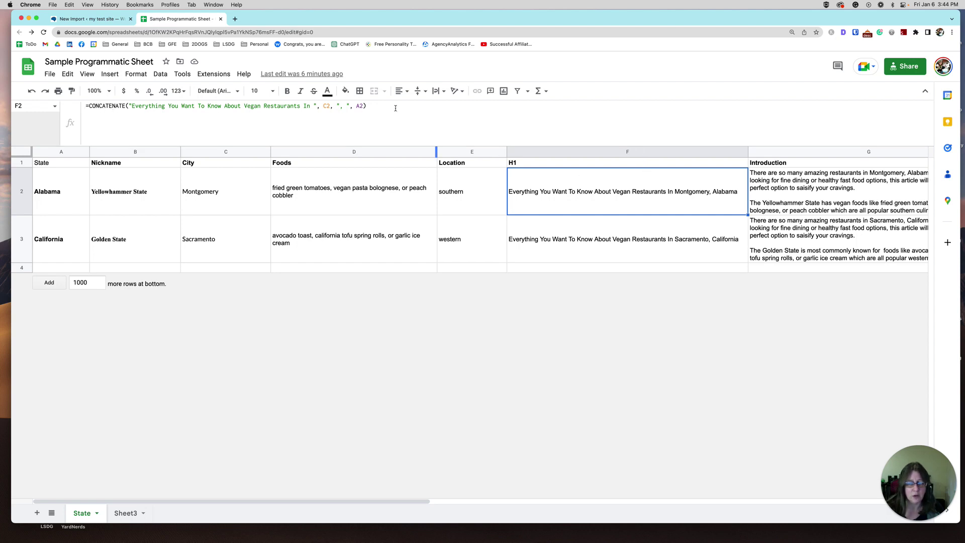
left_click(831, 198)
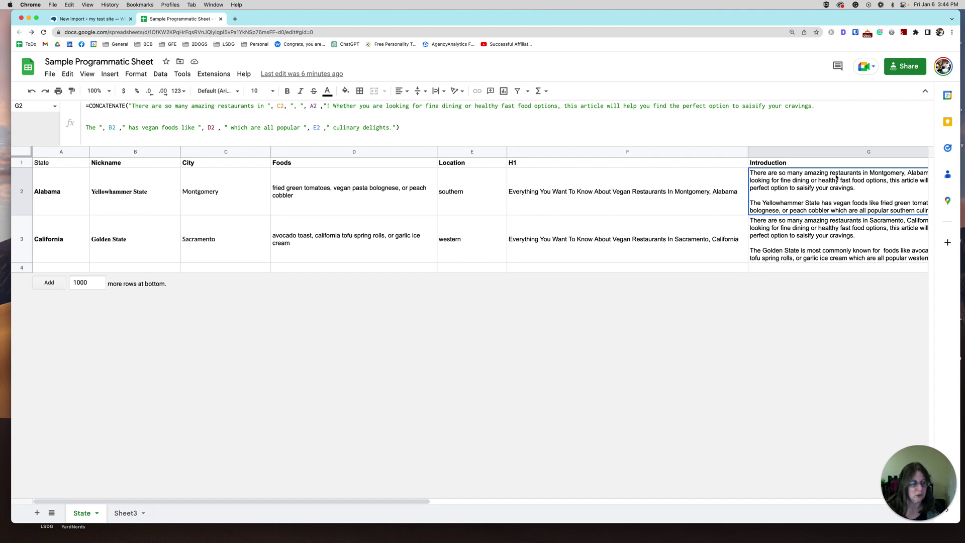
scroll(710, 305, "right", 5)
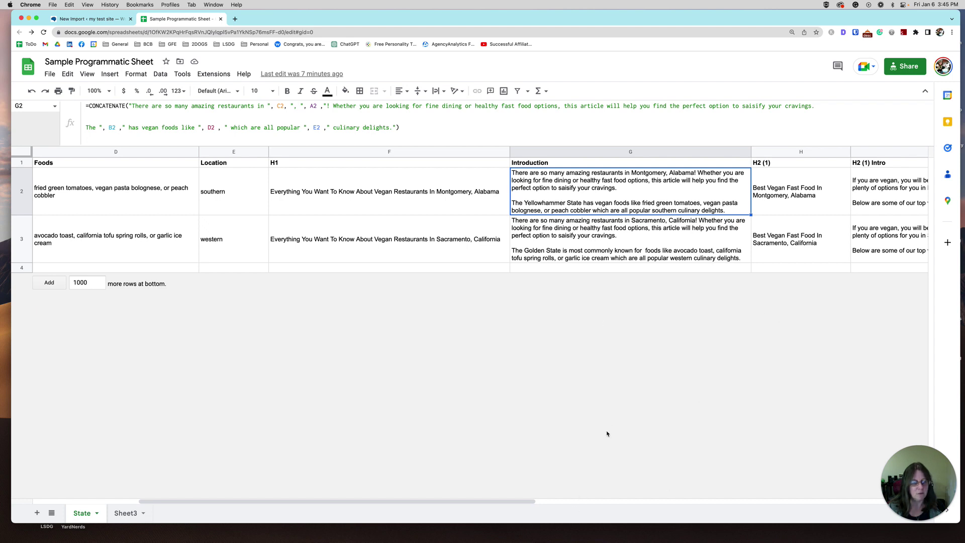
mouse_move(482, 541)
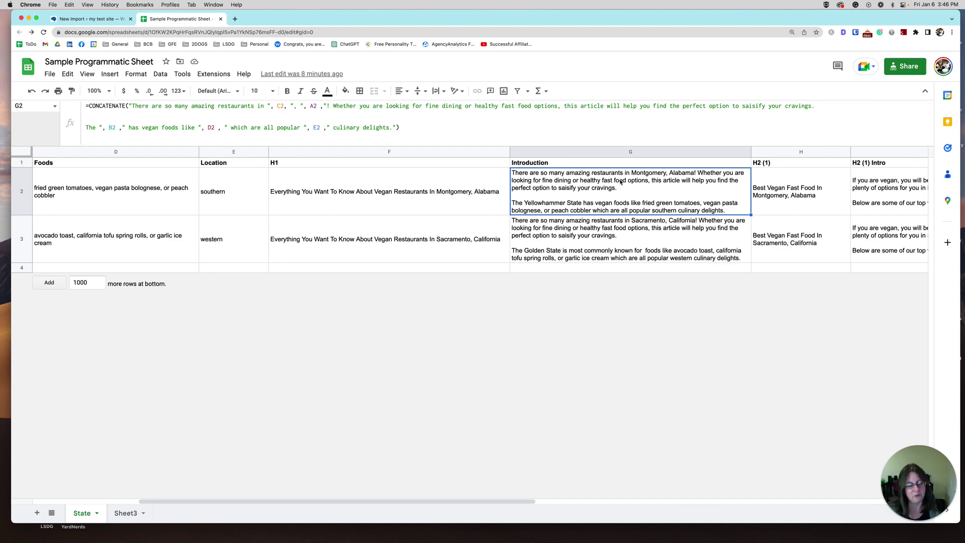
Step: Inspect Alabama's H2 (1) formula and the H2 (1) Intro formulas of both state rows
left_click(788, 182)
scroll(788, 182, "right", 5)
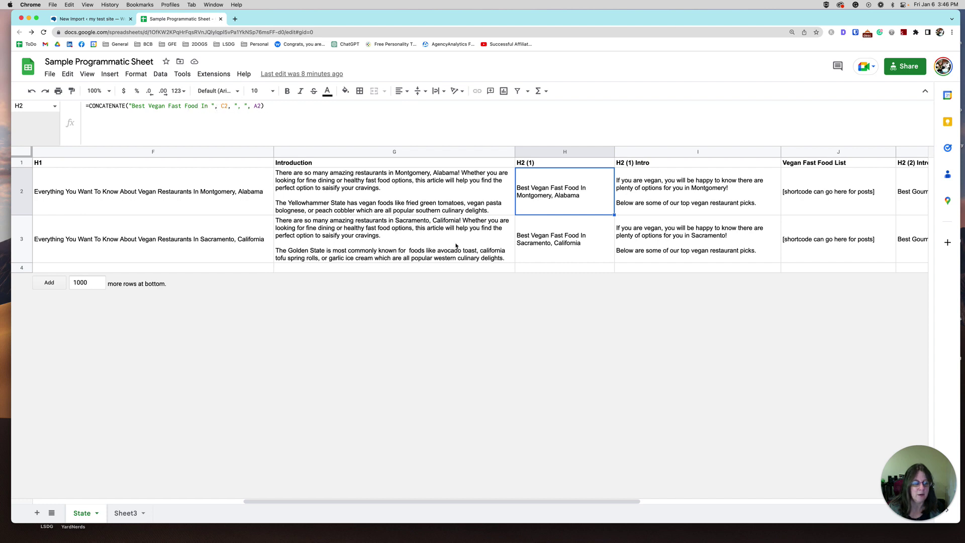
left_click(737, 193)
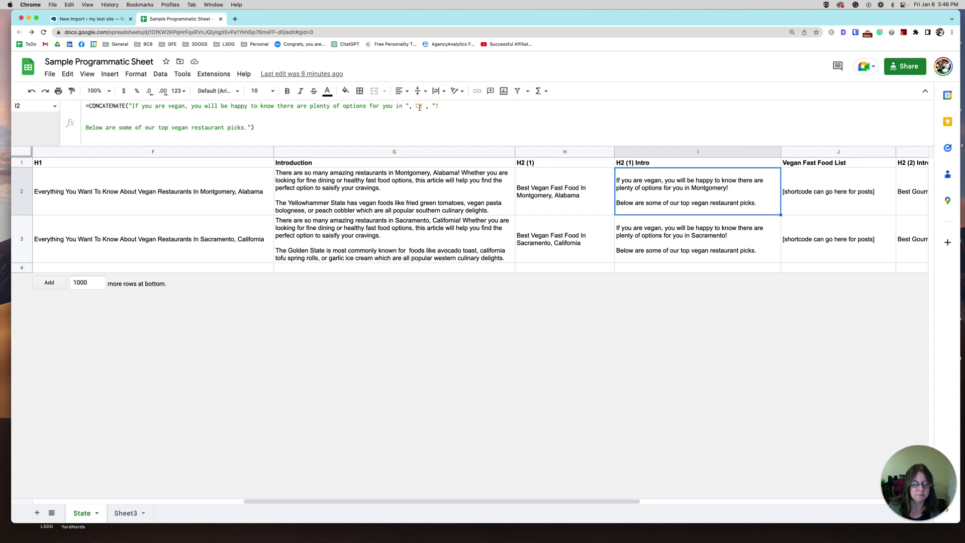
left_click(711, 257)
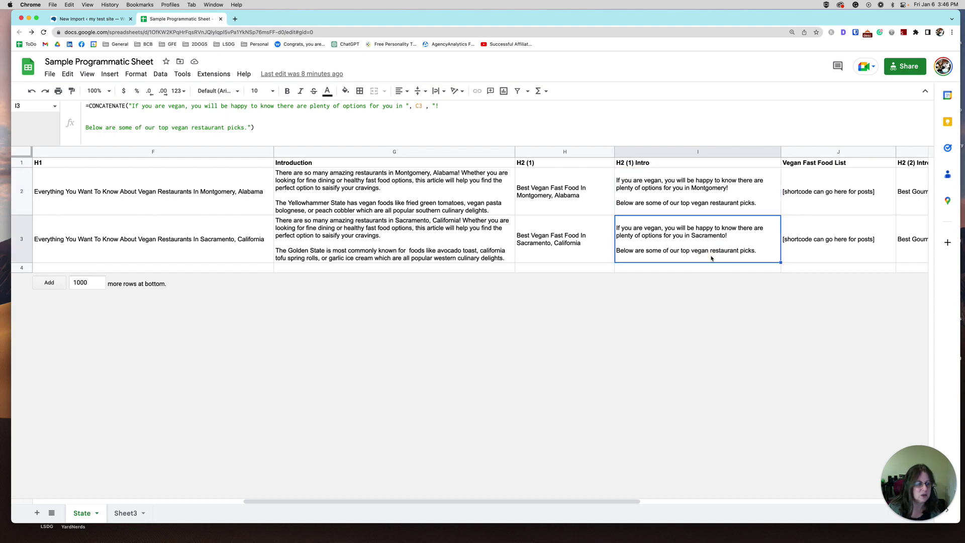
Step: Examine the Vegan Fast Food List placeholder, the H2 (2) Intro formula for Alabama, and the H2 (2) formulas for both states
scroll(711, 258, "right", 3)
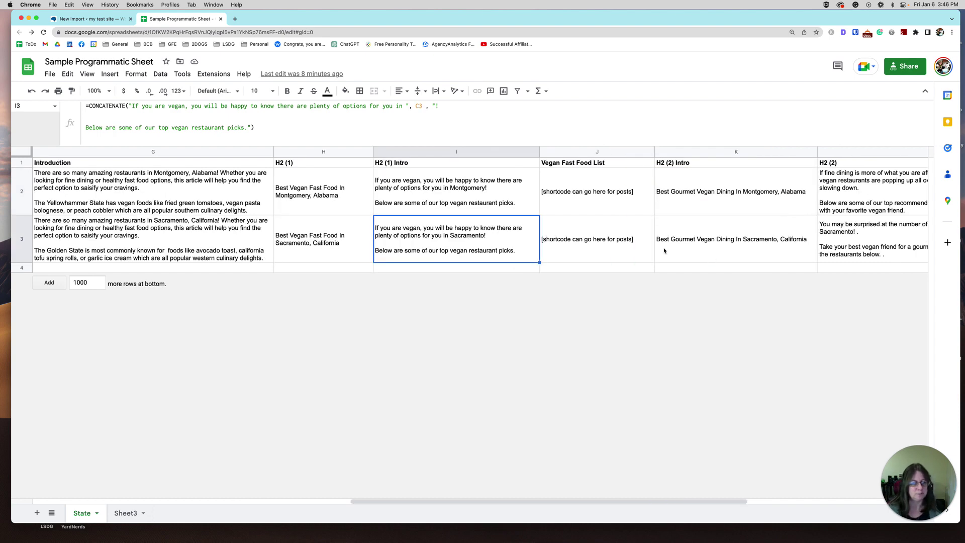
left_click(586, 184)
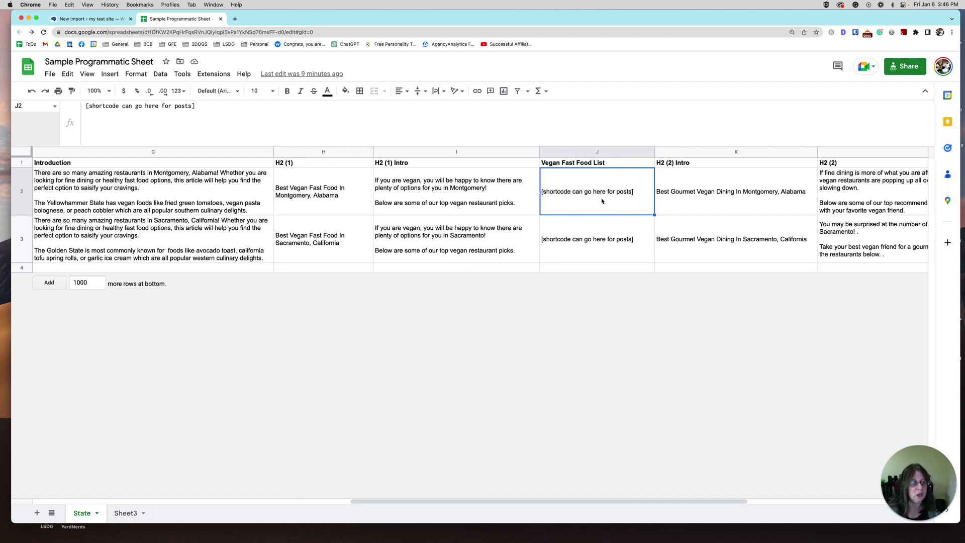
left_click(721, 207)
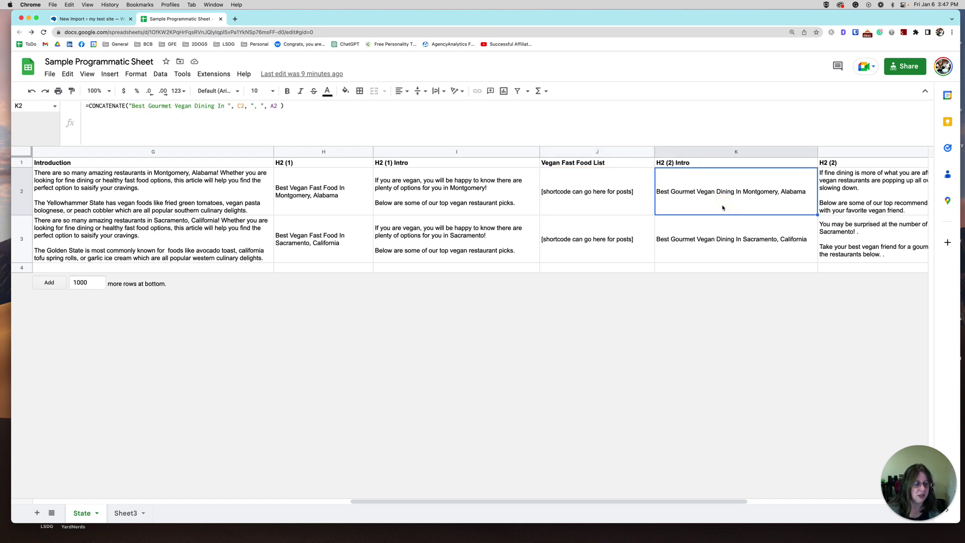
scroll(723, 208, "right", 3)
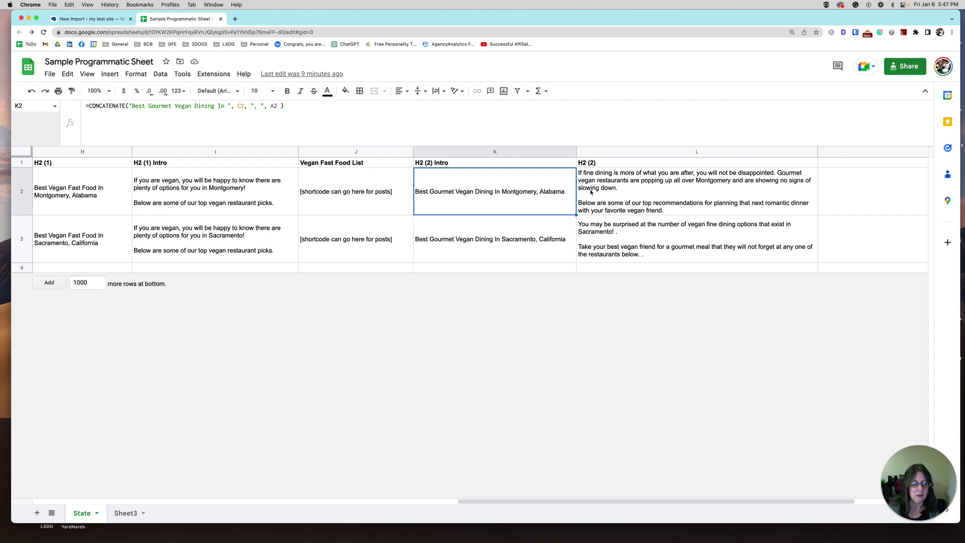
left_click(697, 193)
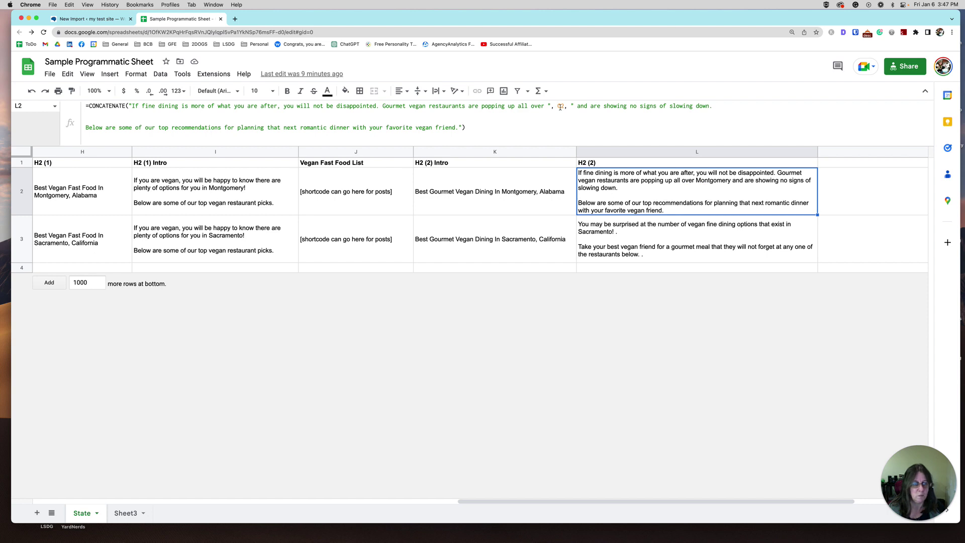
left_click(697, 242)
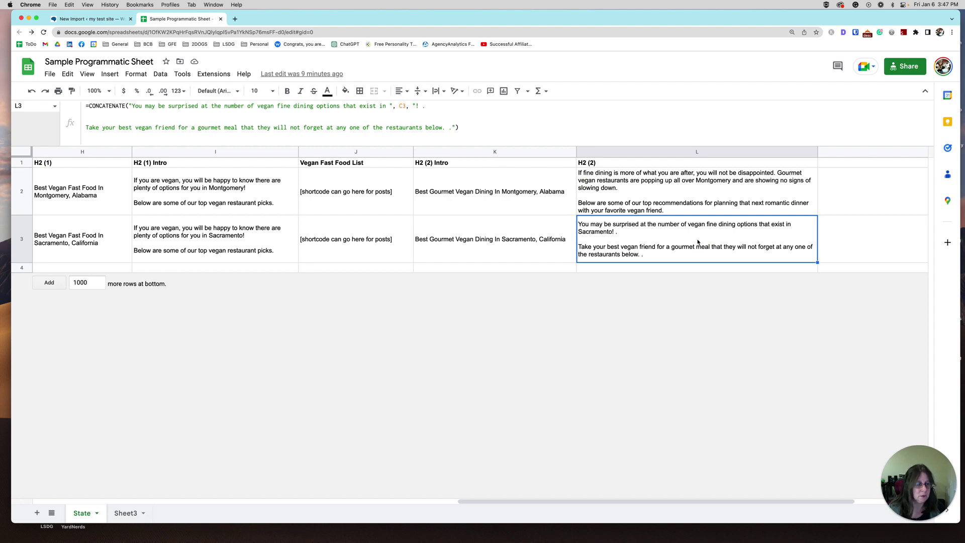
scroll(697, 242, "right", 5)
scroll(697, 241, "left", 10)
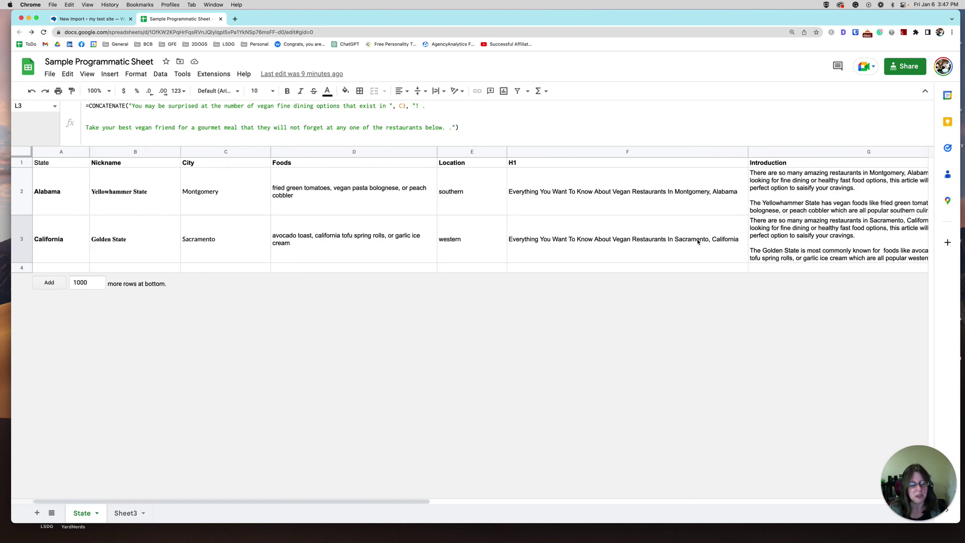
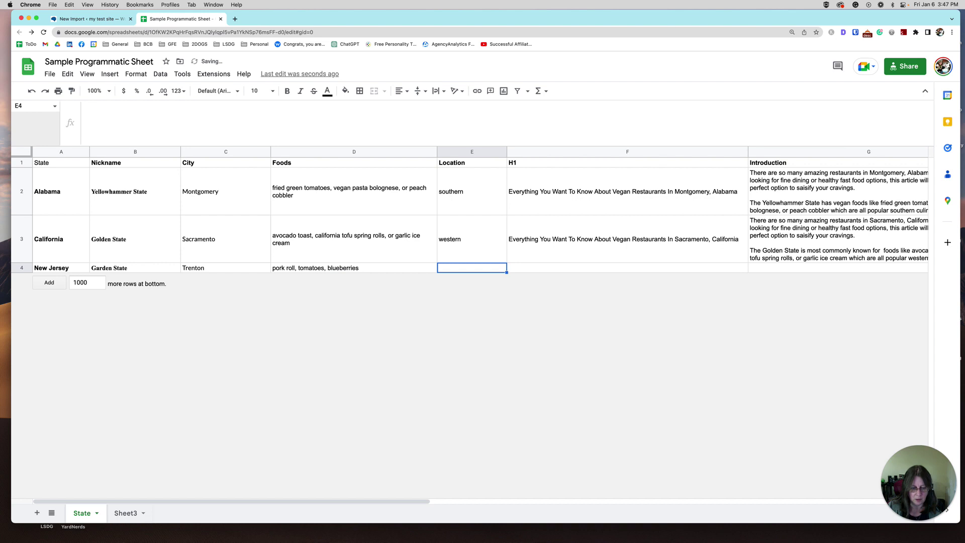
Step: Enter eastern as New Jersey's location and fill the H1 formula down from California's row to row 4
type("eastern")
key("Tab")
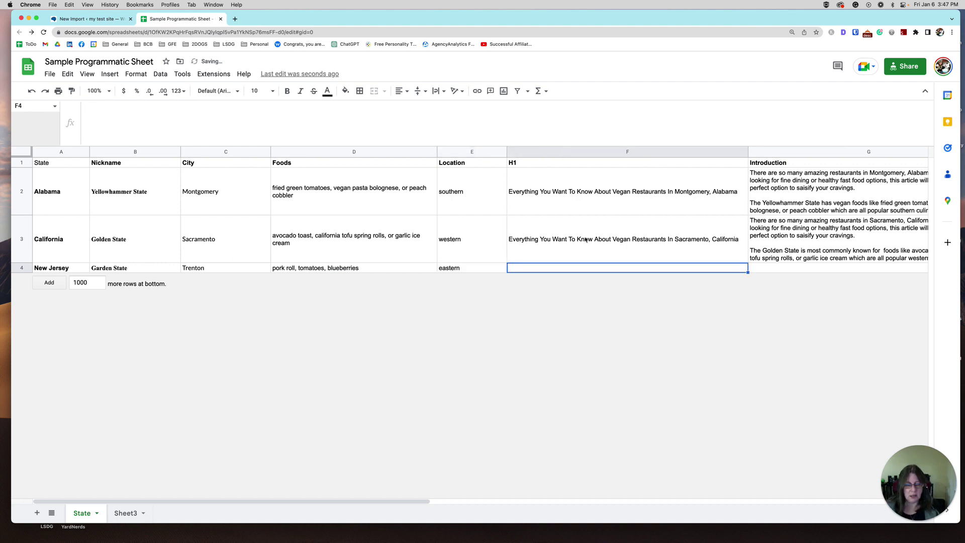
left_click(731, 242)
left_click_drag(747, 262, 736, 276)
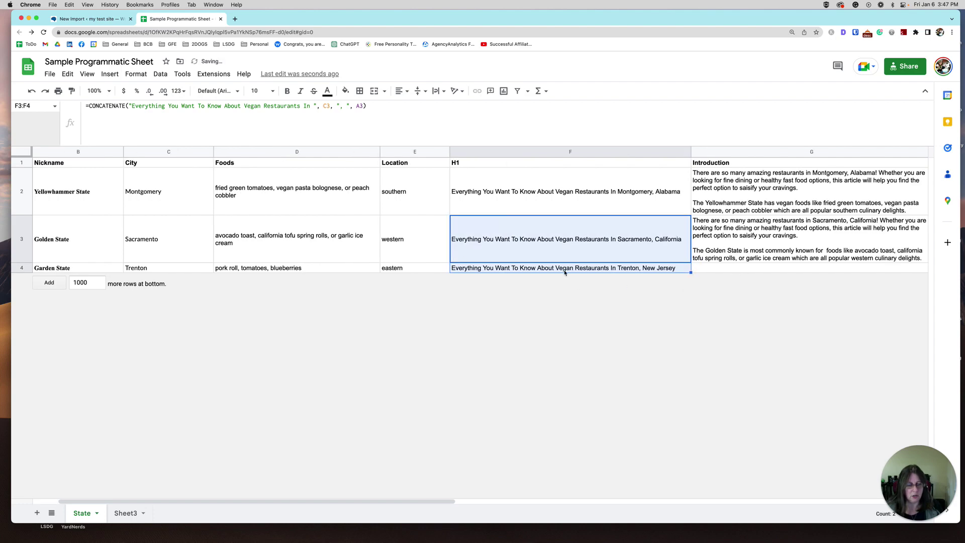
Step: Fill the Introduction formula down from California's row into the New Jersey row
left_click(789, 246)
scroll(603, 226, "right", 5)
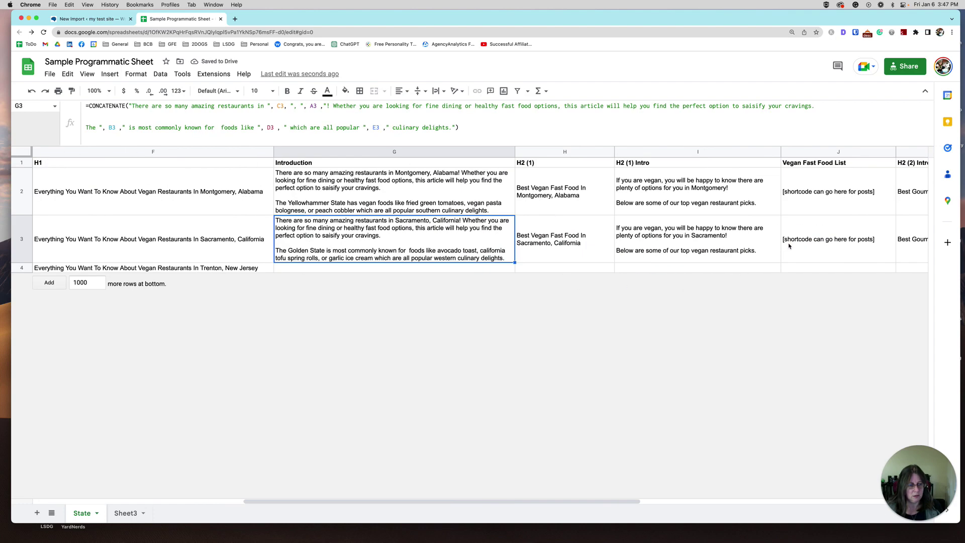
left_click_drag(515, 262, 516, 273)
Step: Fill the H2 (1) and H2 (1) Intro formulas down from row 3 into the New Jersey row
left_click(603, 251)
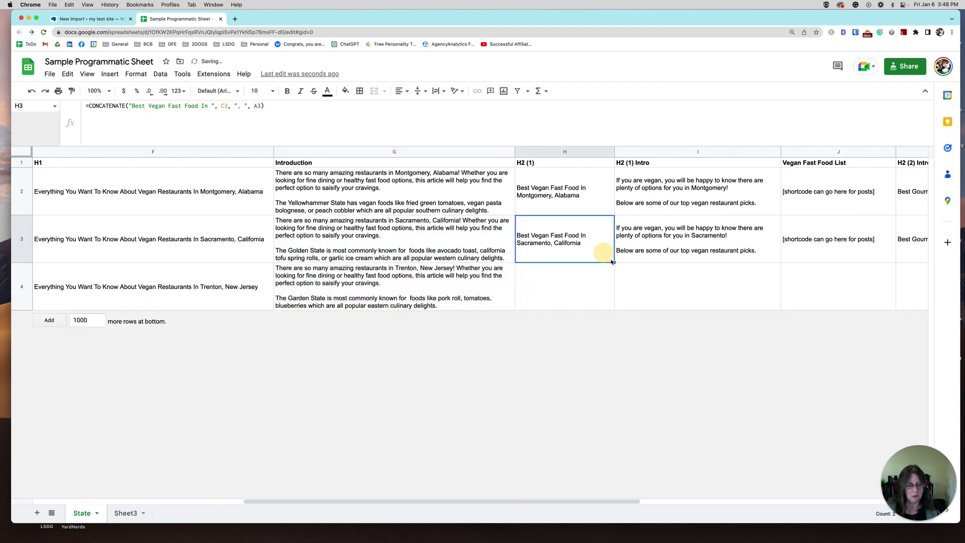
left_click_drag(614, 262, 611, 297)
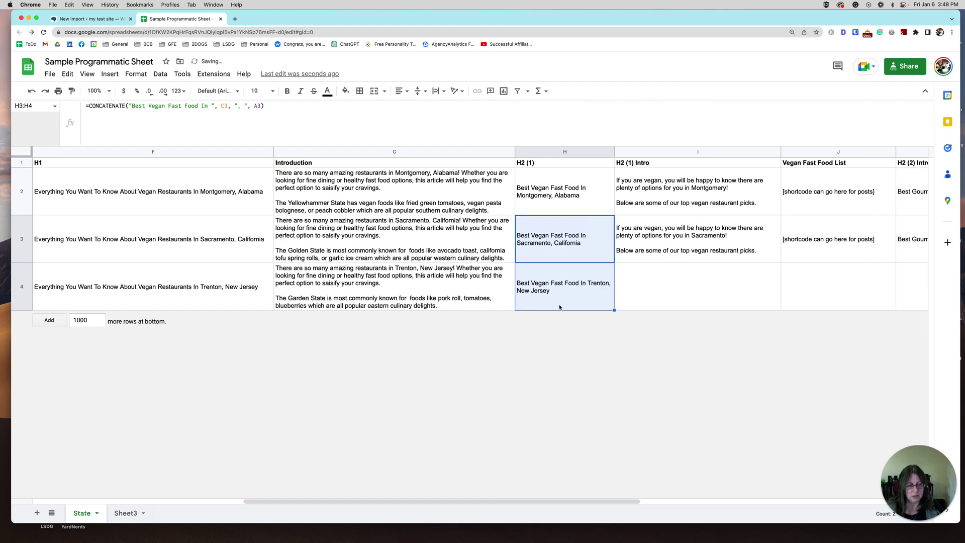
left_click(767, 252)
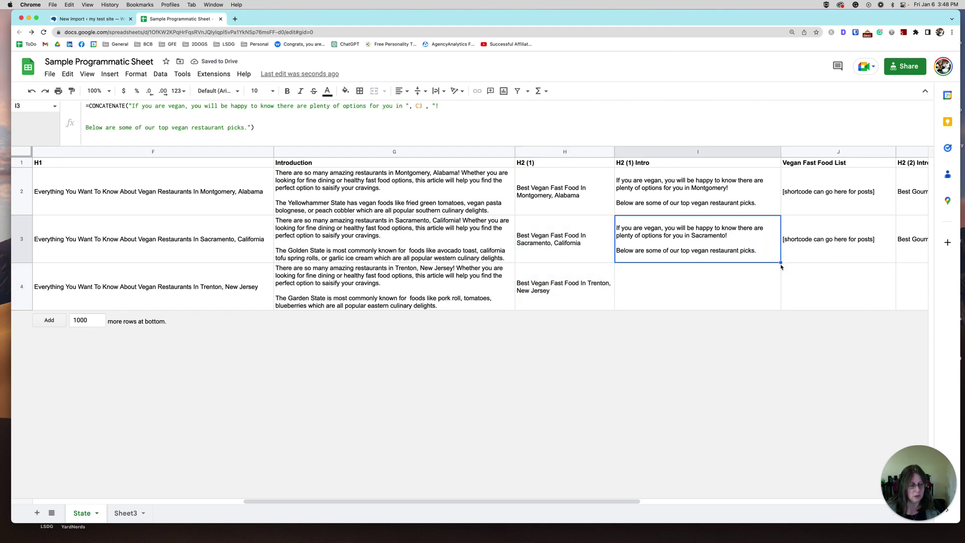
left_click_drag(780, 262, 780, 297)
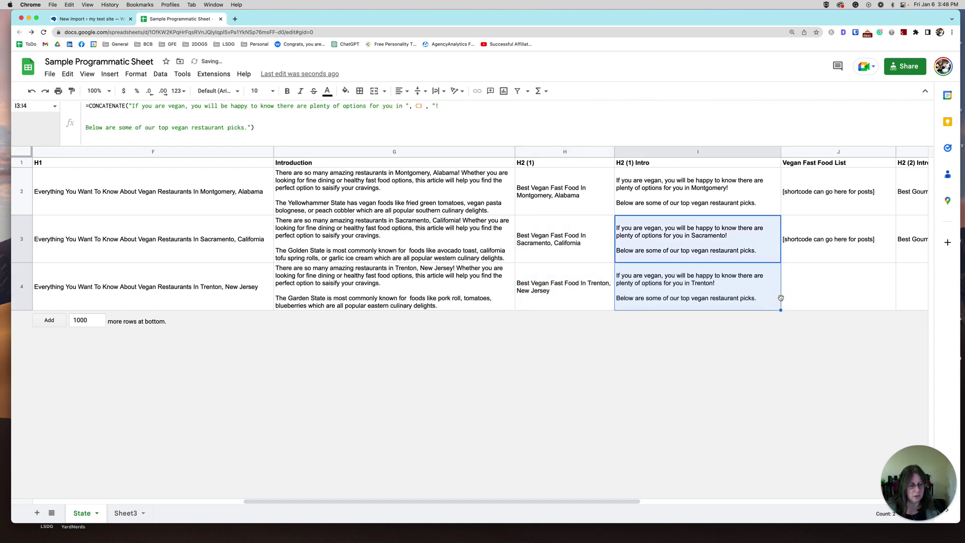
Step: Fill the H2 (2) Intro formula down from K3 into the New Jersey row
scroll(781, 298, "right", 5)
scroll(781, 300, "left", 3)
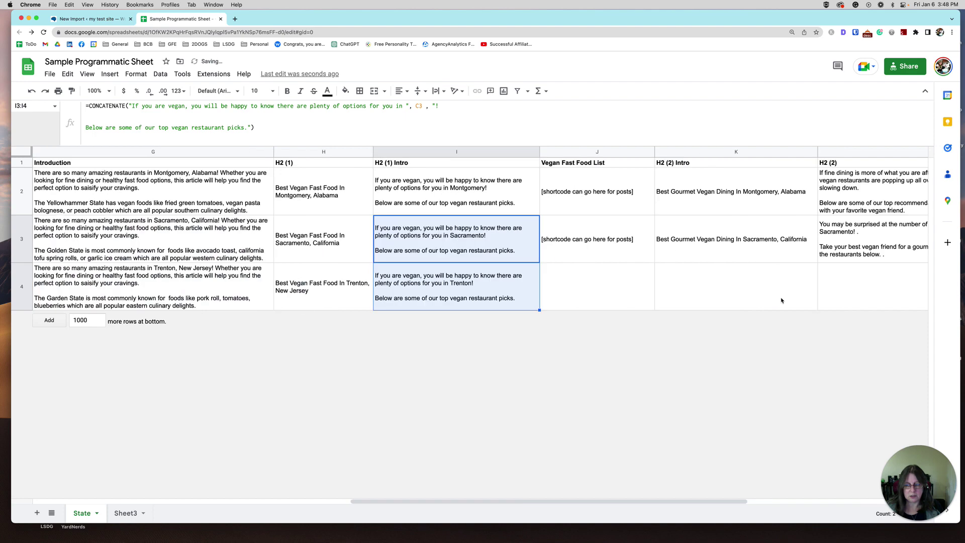
left_click(636, 250)
left_click(774, 256)
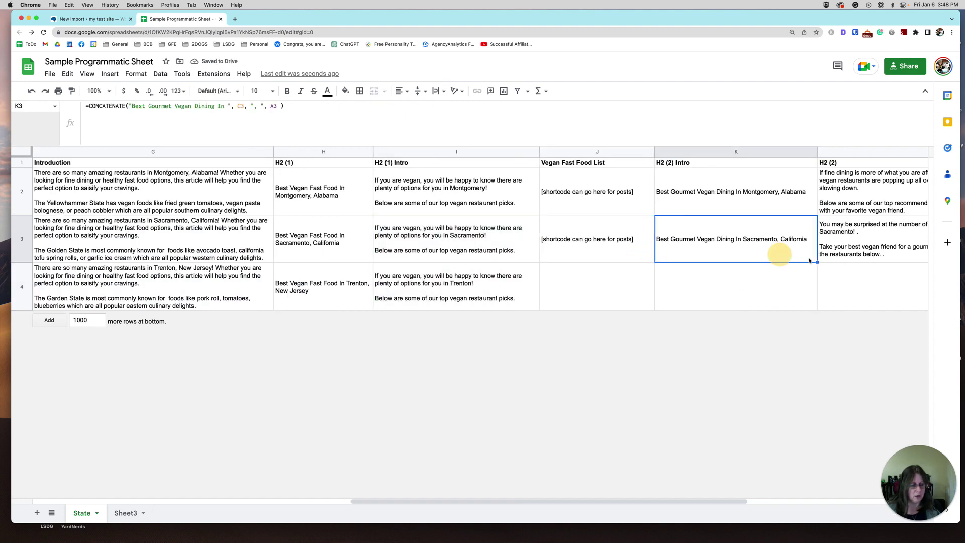
left_click_drag(816, 262, 816, 301)
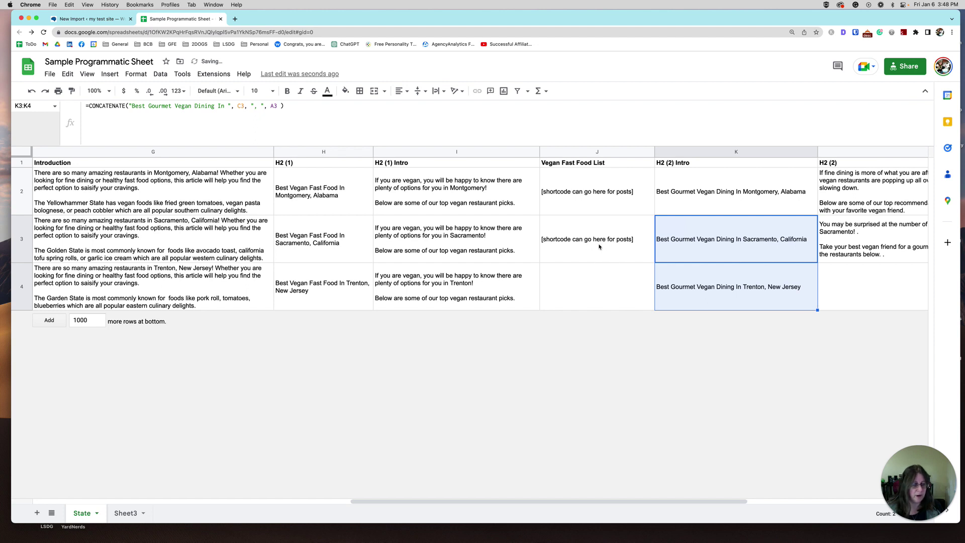
Step: Fill the H2 (2) formula down from L3 into the New Jersey row
left_click(577, 287)
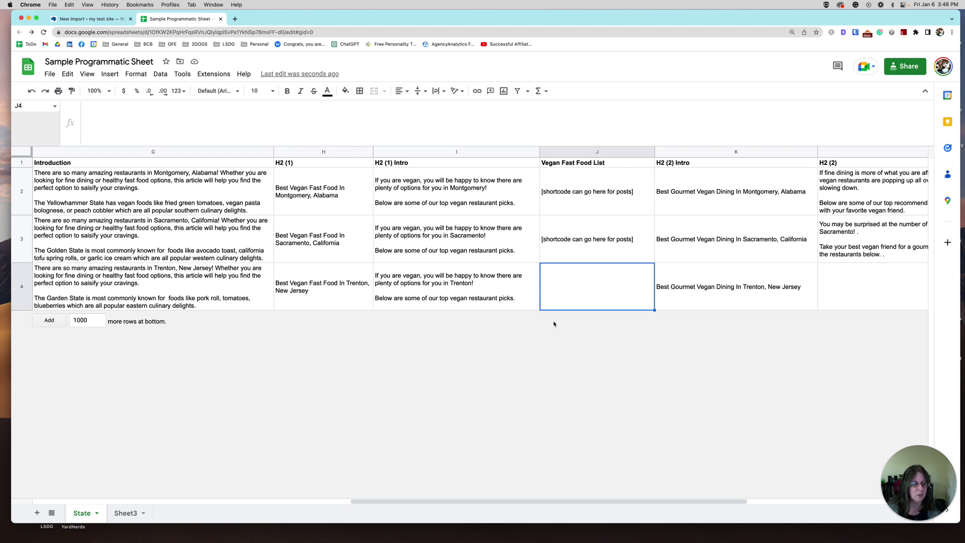
scroll(586, 333, "right", 5)
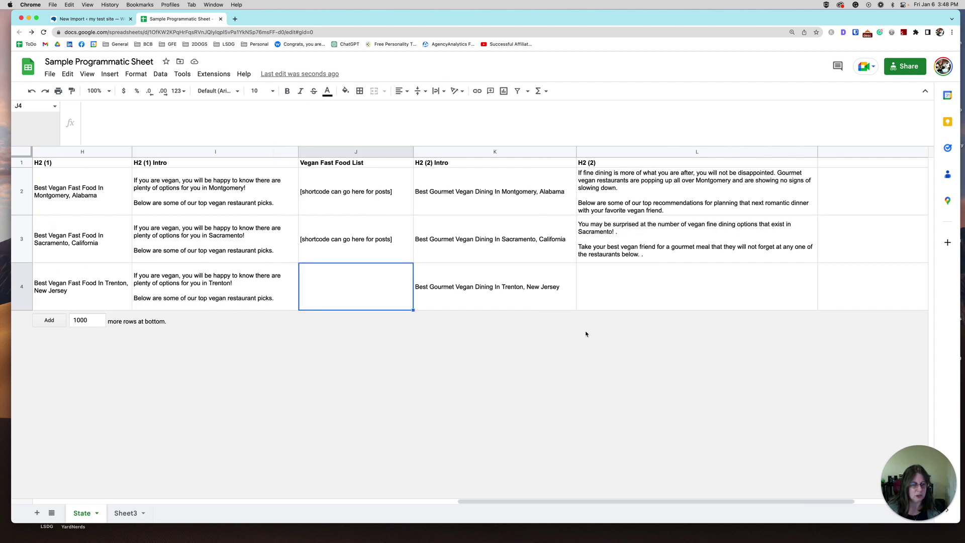
left_click(756, 234)
left_click_drag(817, 262, 815, 302)
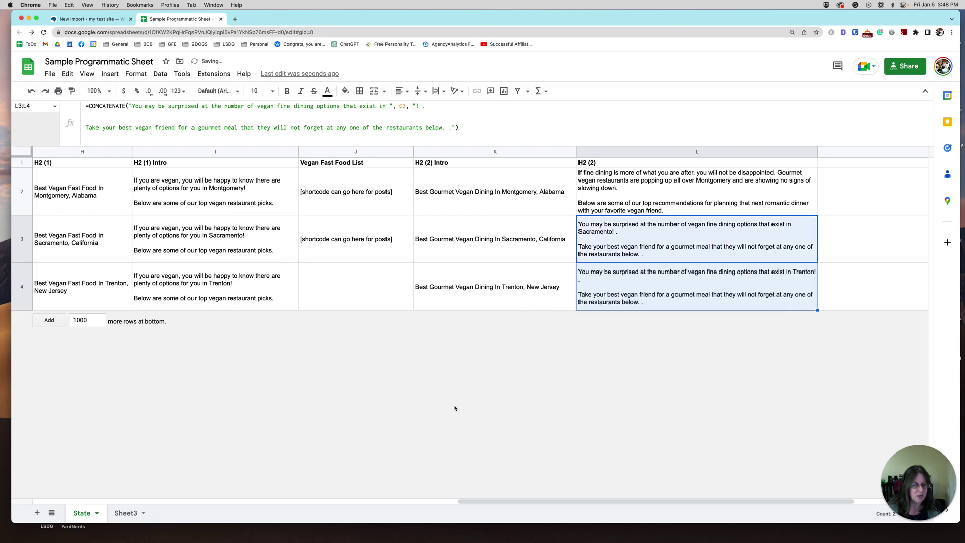
Step: Download the State sheet as a comma-separated values (.csv) file
scroll(455, 408, "left", 10)
left_click(50, 74)
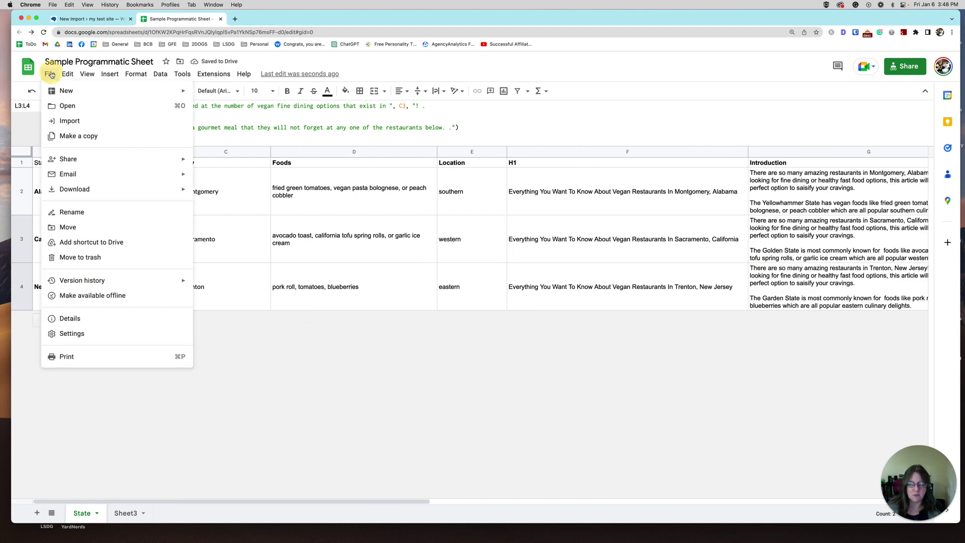
mouse_move(68, 74)
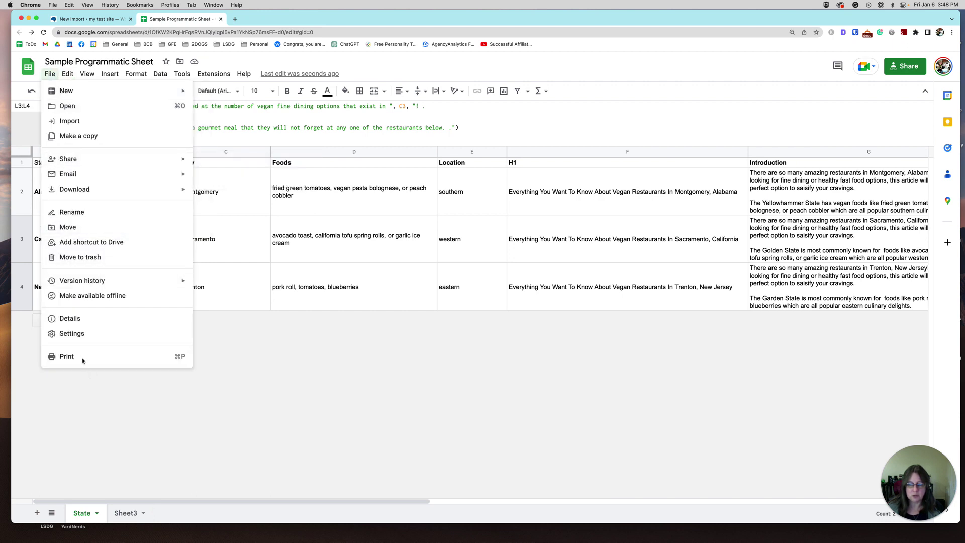
mouse_move(75, 188)
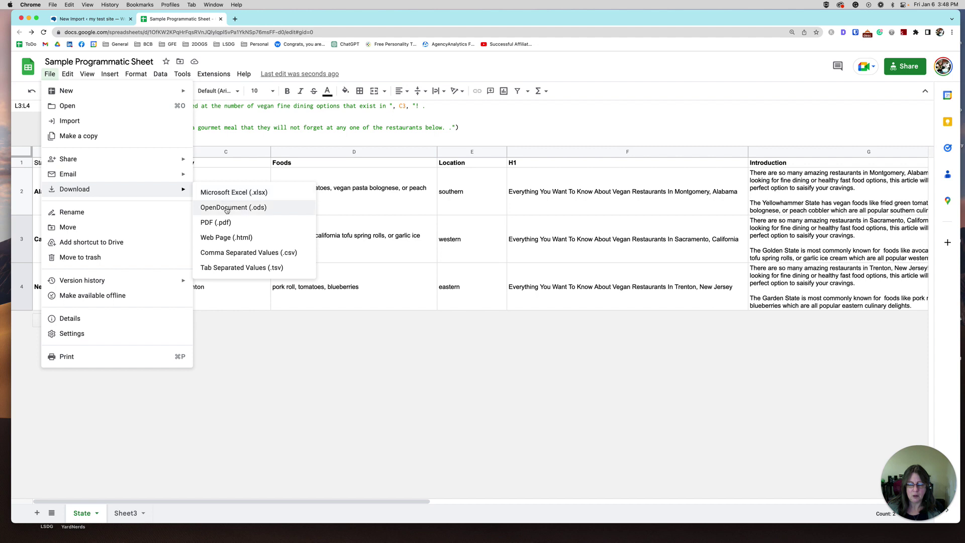
left_click(252, 253)
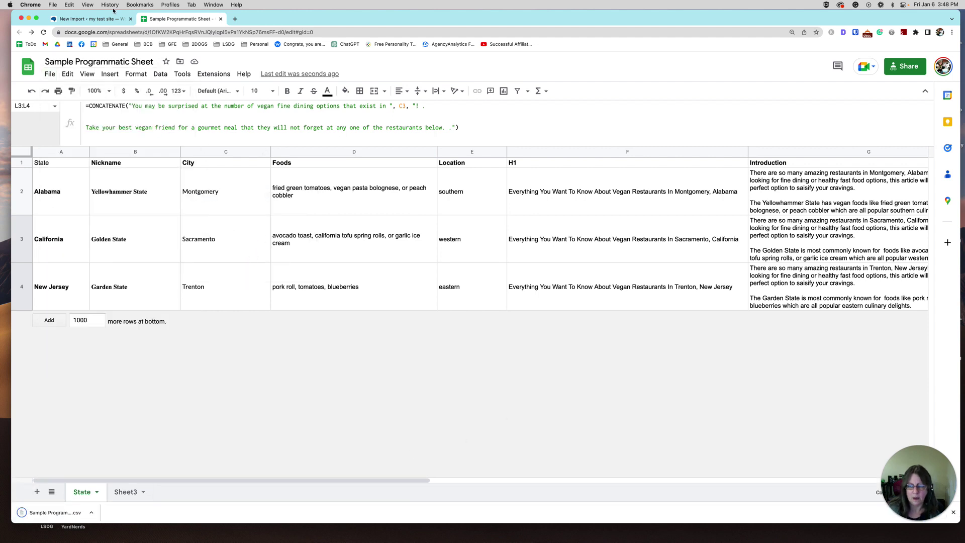
Step: Switch to WP All Import and upload Sample Programmatic Sheet - State.csv from the Desktop as the import file
left_click(86, 20)
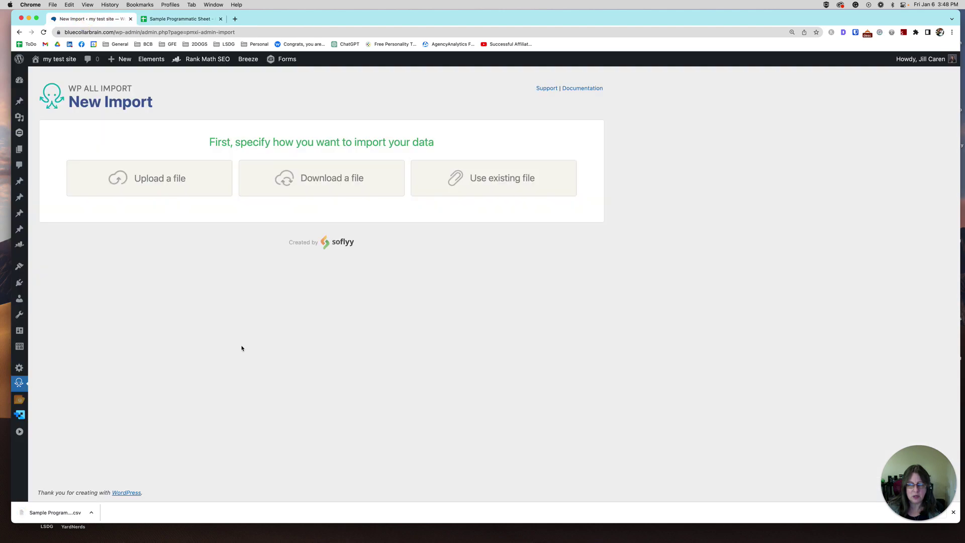
left_click(152, 183)
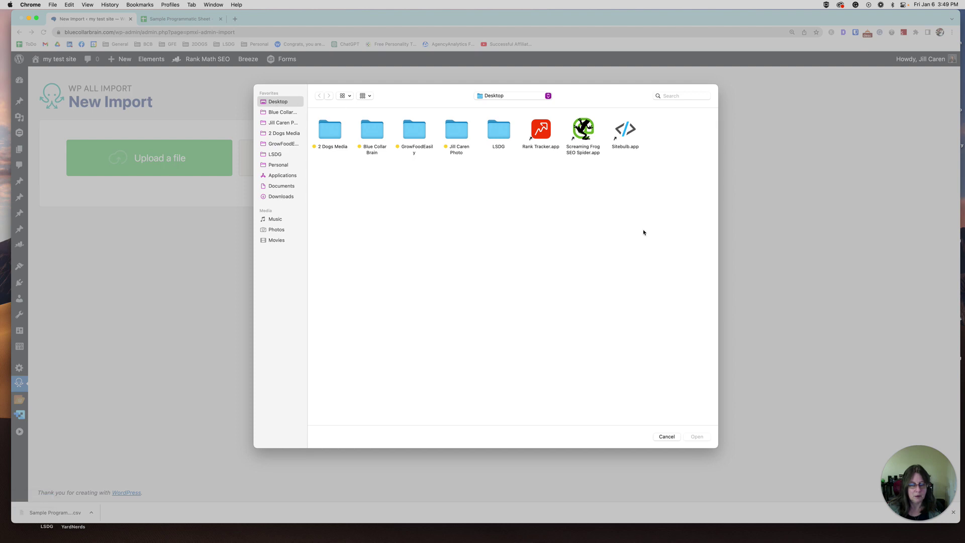
left_click(286, 176)
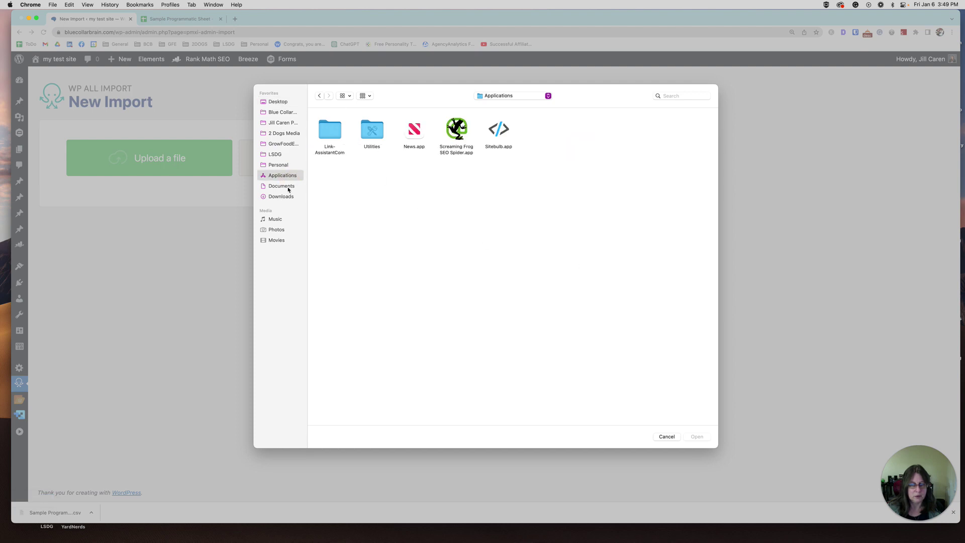
left_click(281, 186)
left_click(280, 102)
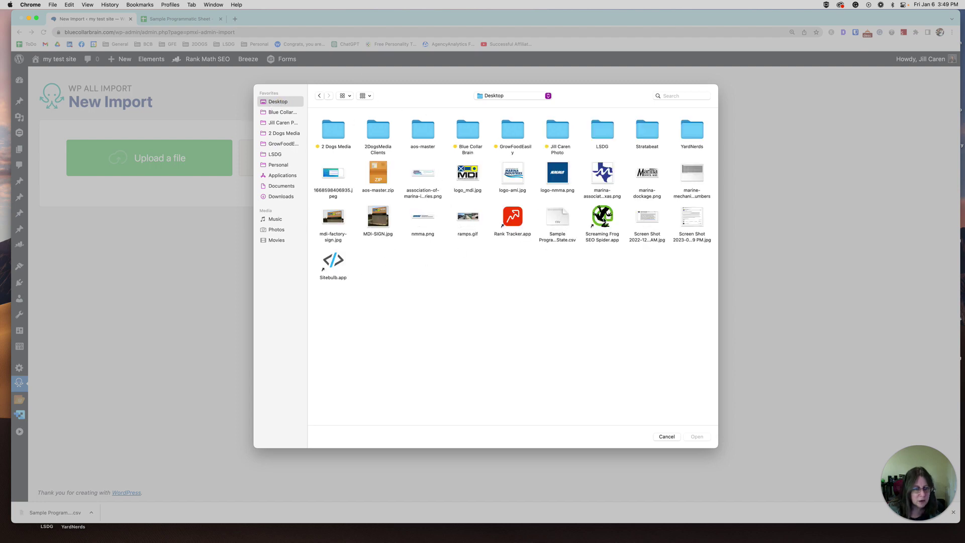
left_click(569, 222)
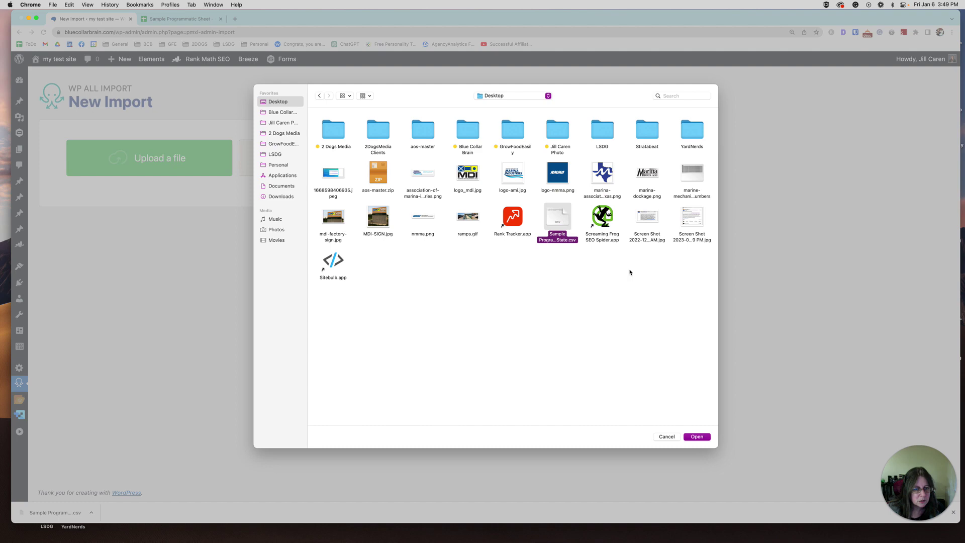
left_click(704, 437)
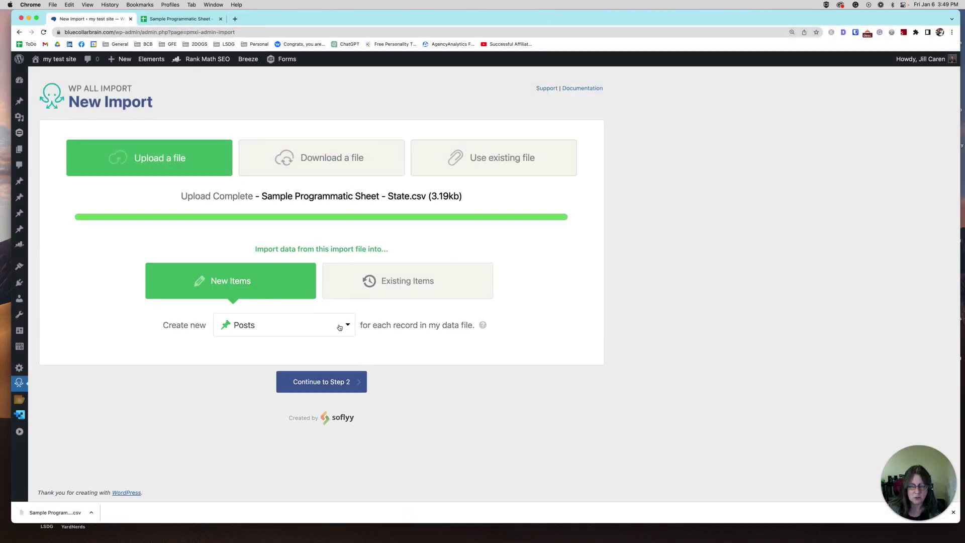
Step: Keep new Posts as the import target and proceed through the import file review to the field mapping stage
left_click(334, 383)
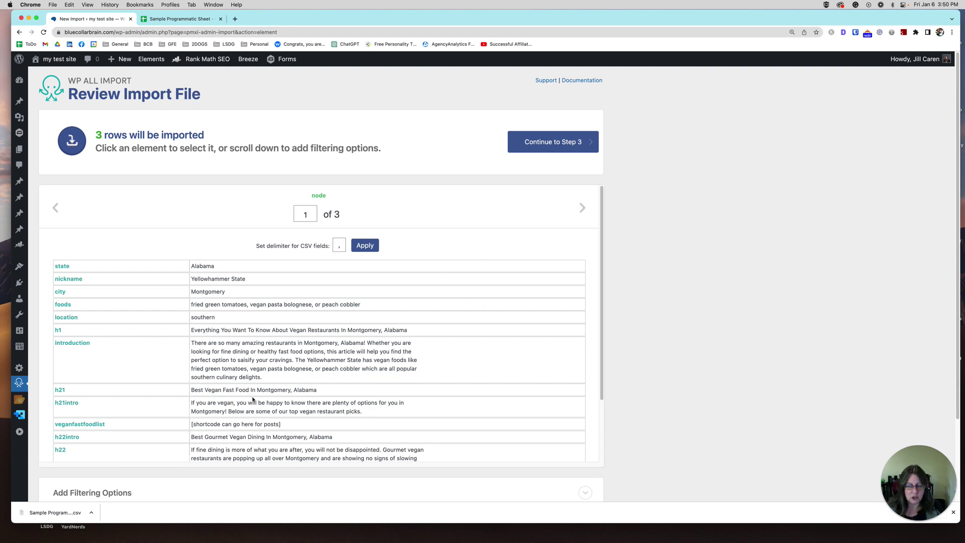
scroll(253, 399, "down", 3)
scroll(641, 356, "down", 4)
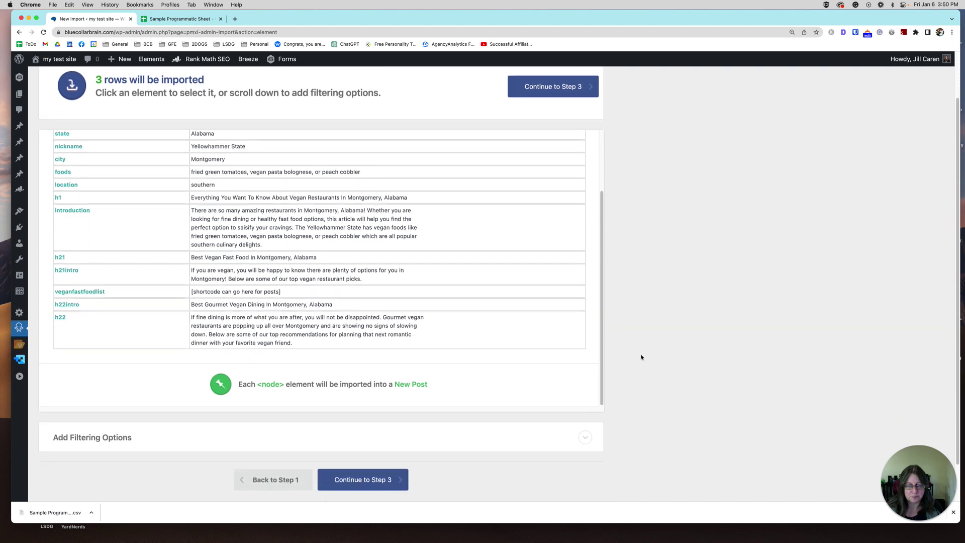
left_click(374, 440)
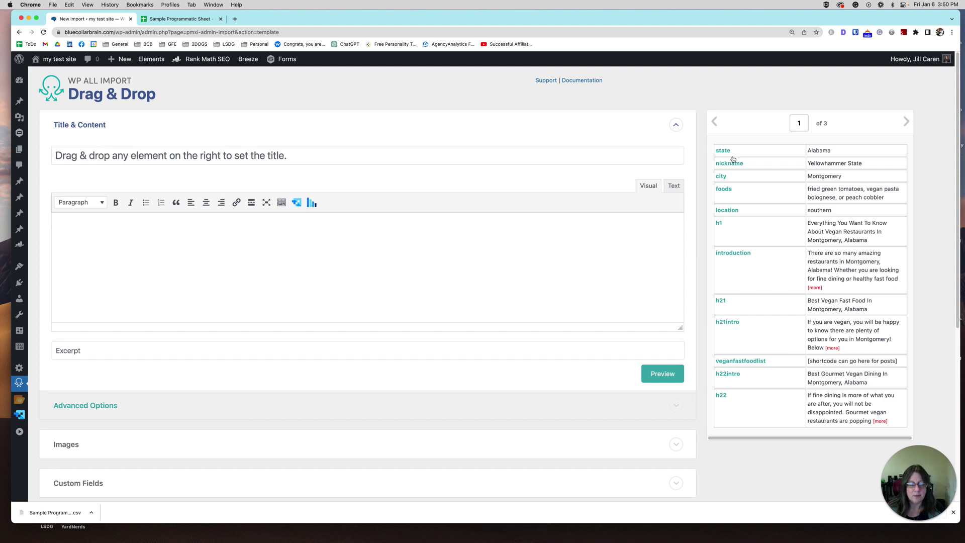
Step: Map the h1 element to the post title so it reads {h1[1]}
left_click(107, 155)
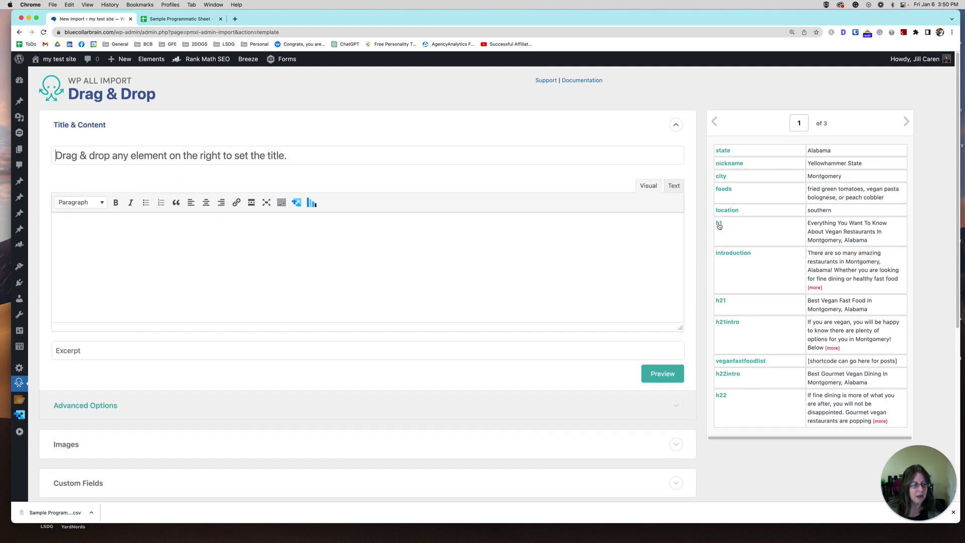
left_click_drag(718, 225, 721, 233)
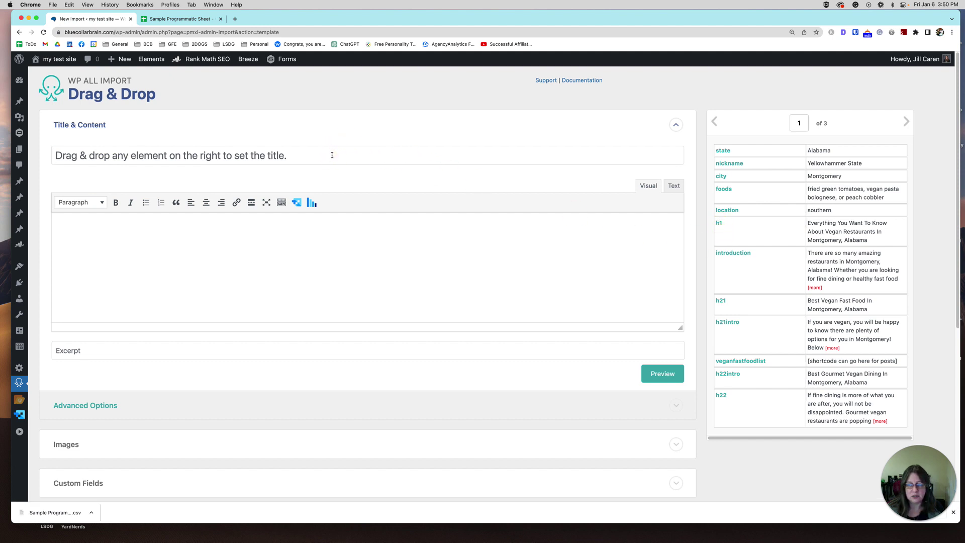
left_click(721, 225)
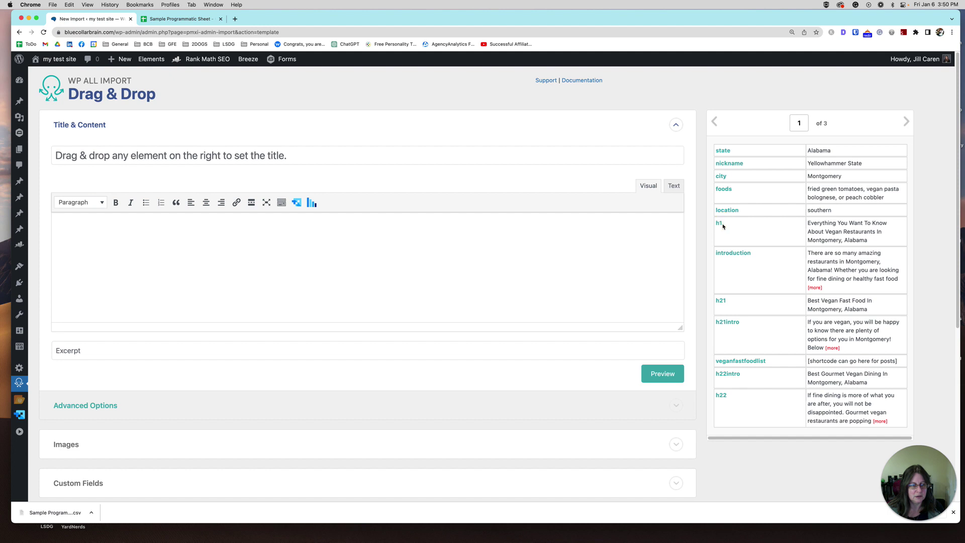
left_click(723, 226)
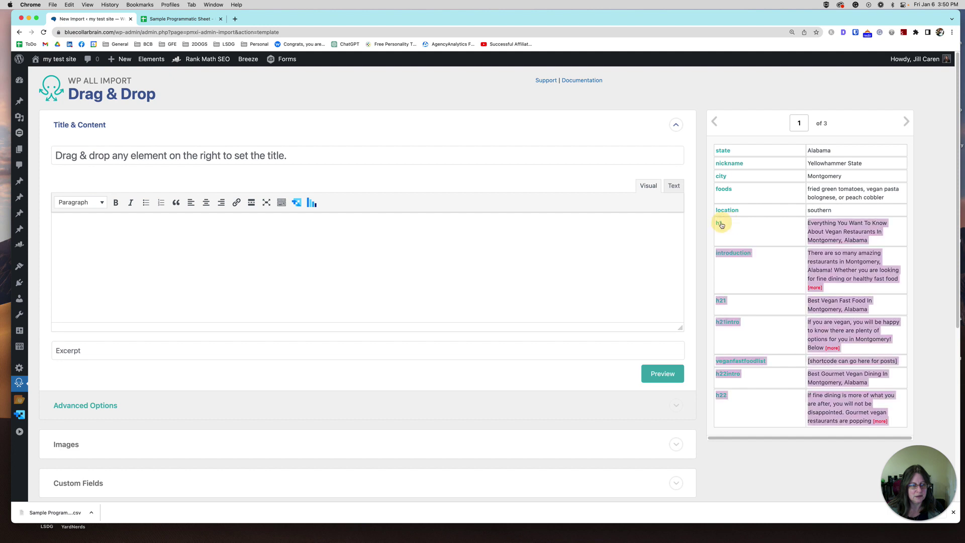
left_click(723, 225)
left_click(719, 225)
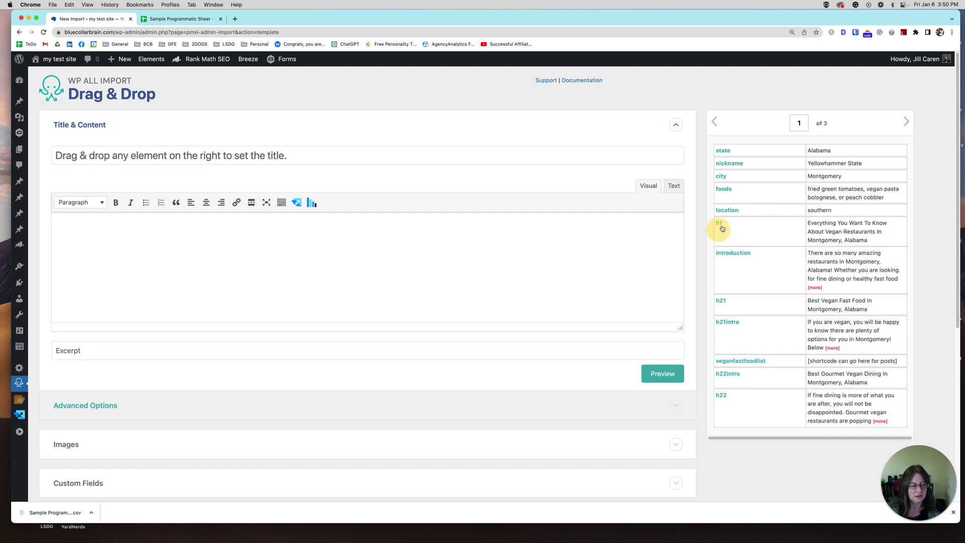
left_click_drag(718, 226, 281, 152)
left_click_drag(726, 254, 123, 153)
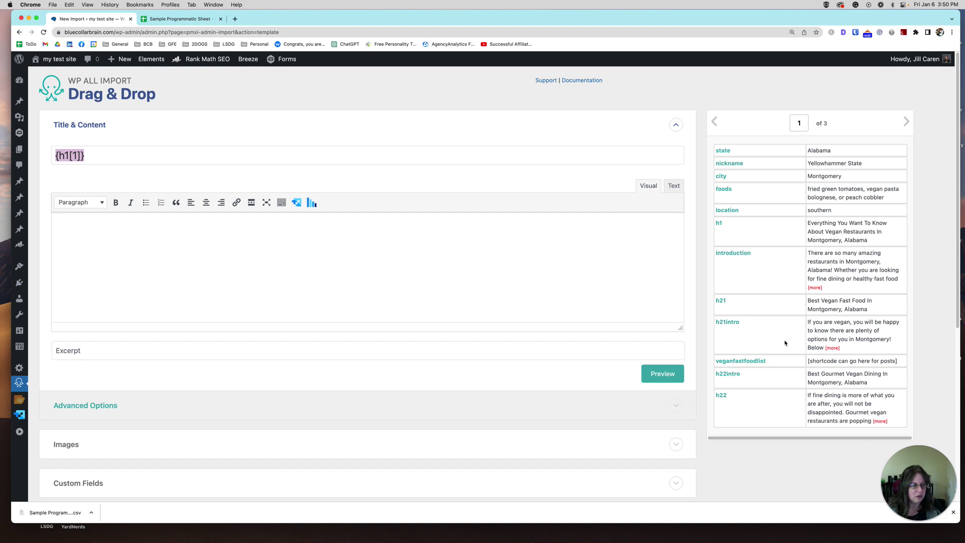
Step: Examine the Custom Fields and Advanced Custom Fields Add-On sections to see where imported data can be mapped
scroll(784, 343, "down", 2)
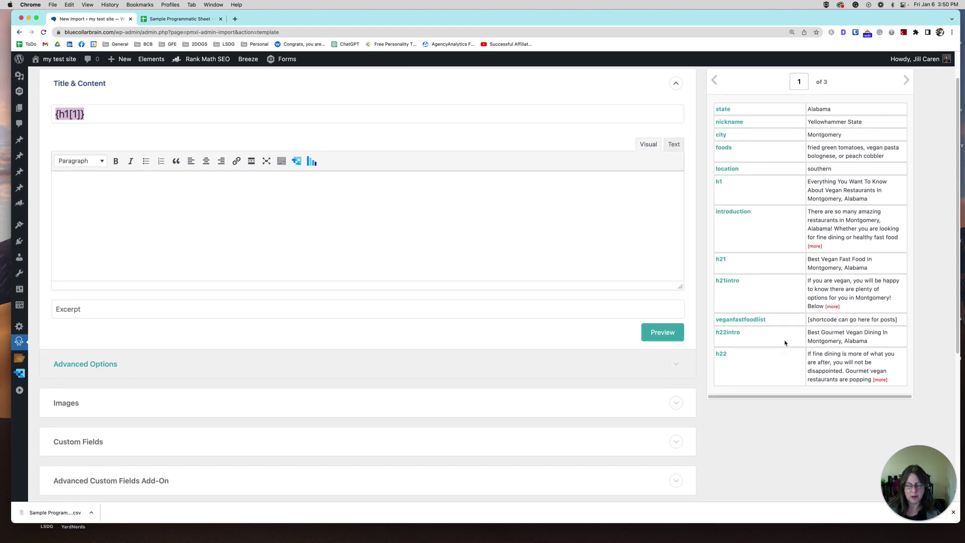
scroll(236, 265, "down", 10)
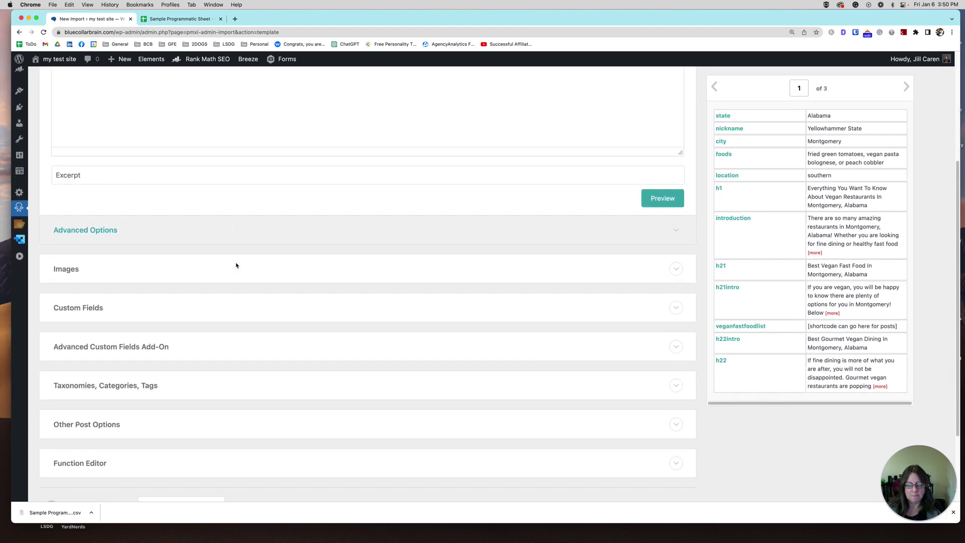
scroll(236, 265, "down", 2)
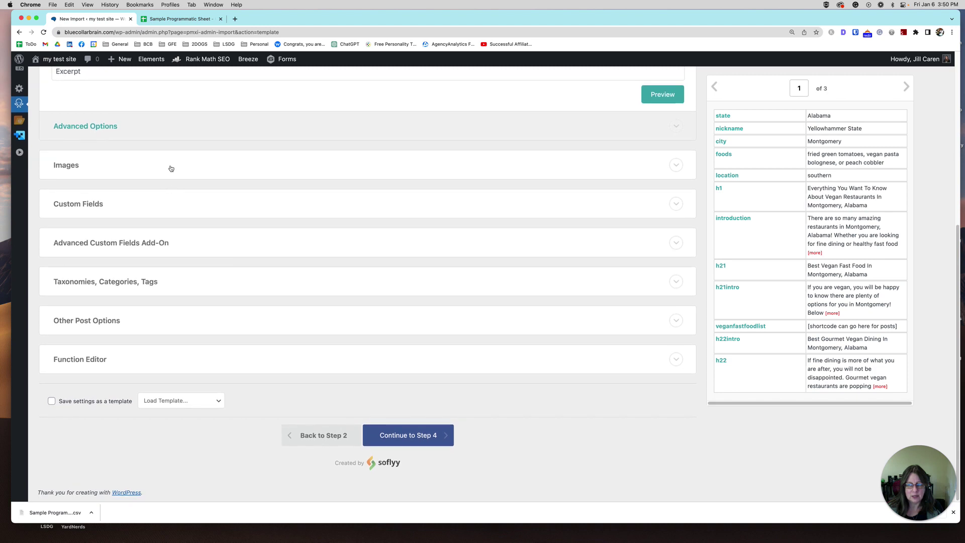
left_click(181, 208)
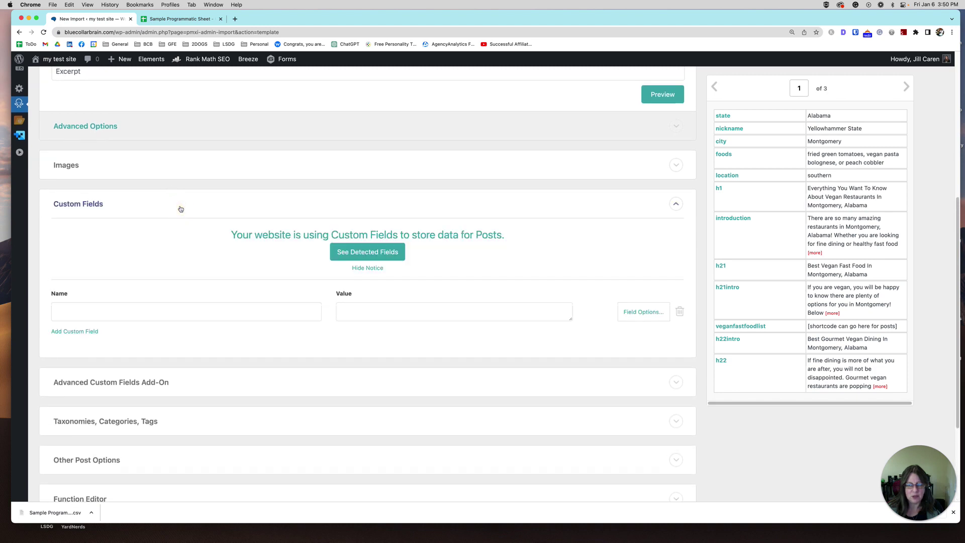
left_click(180, 208)
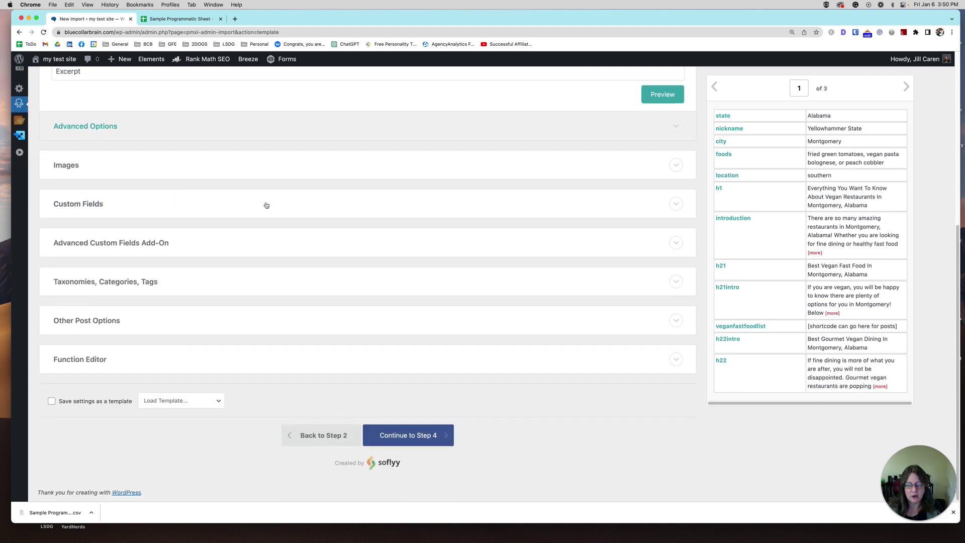
left_click(157, 250)
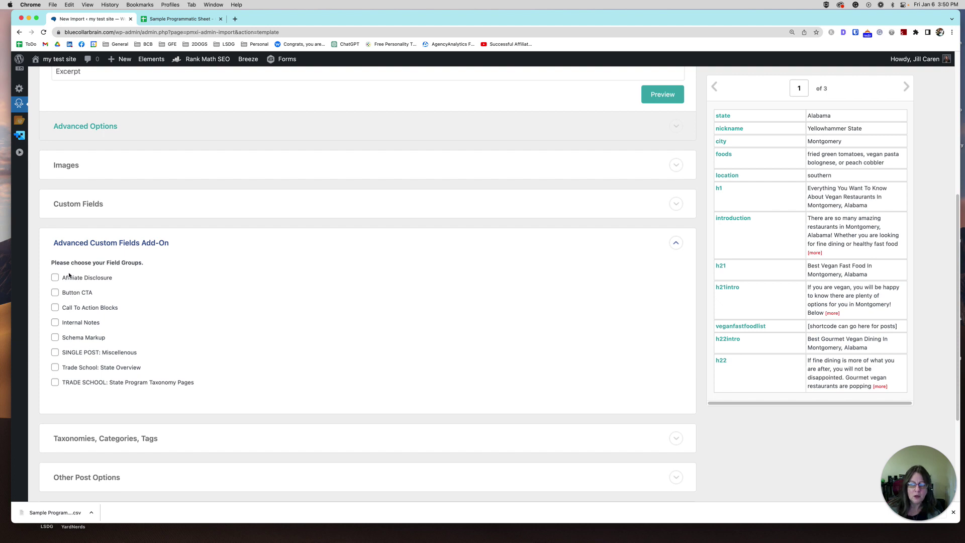
left_click(104, 243)
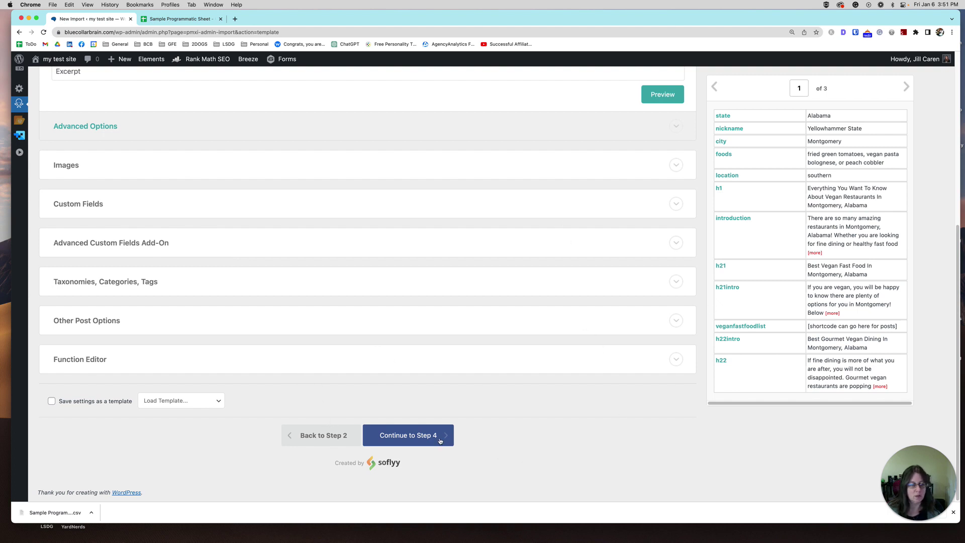
Step: Switch back to Sample Programmatic Sheet in Google Sheets
left_click(169, 21)
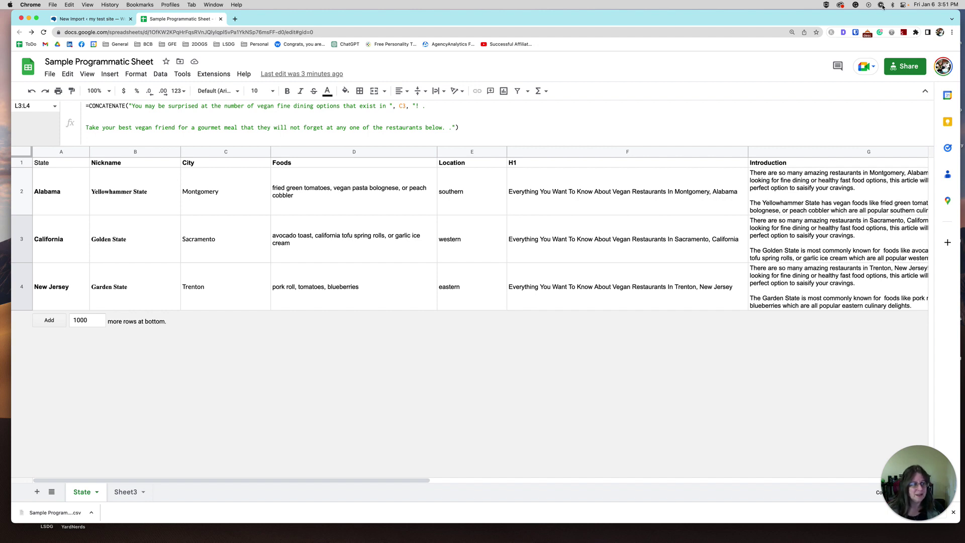
mouse_move(922, 505)
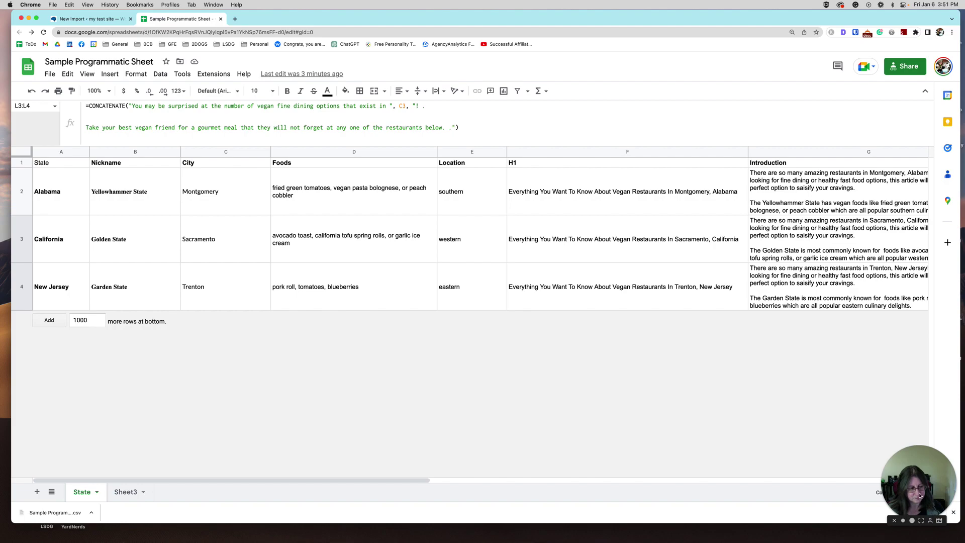